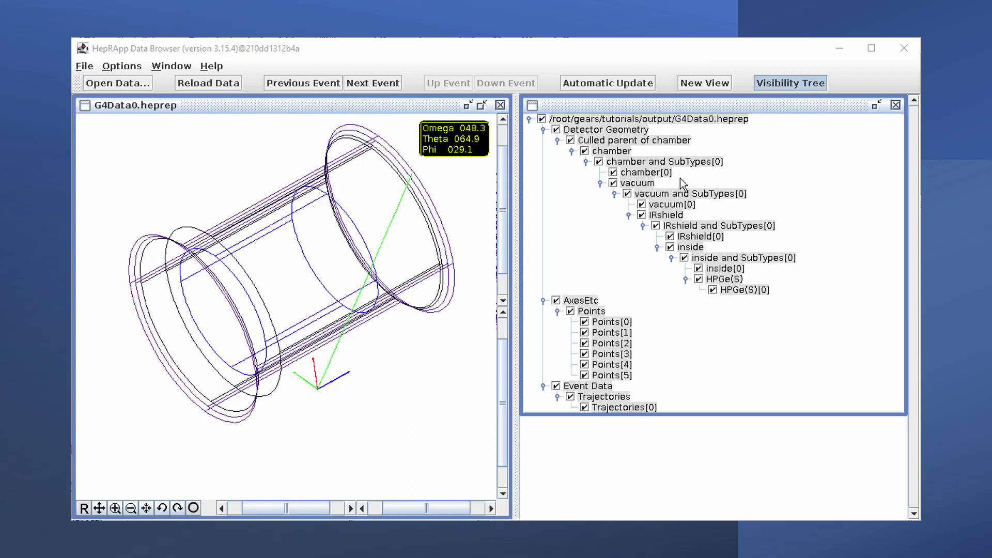
- Hide and restore the HPGe(S) inner cylinder and the IRshield outlines via their tree checkboxes
left_click(628, 216)
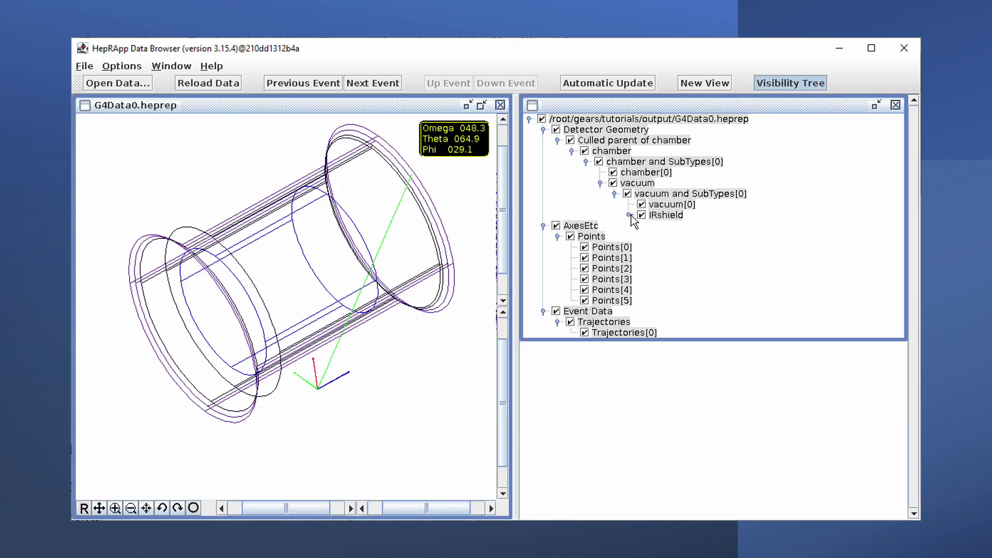
left_click(629, 216)
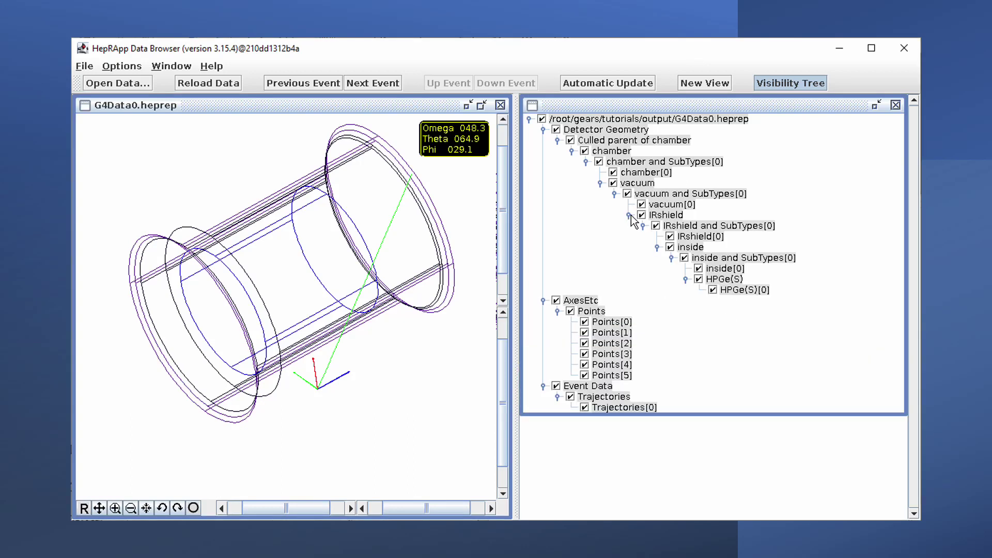
left_click(712, 290)
left_click(712, 289)
left_click(671, 236)
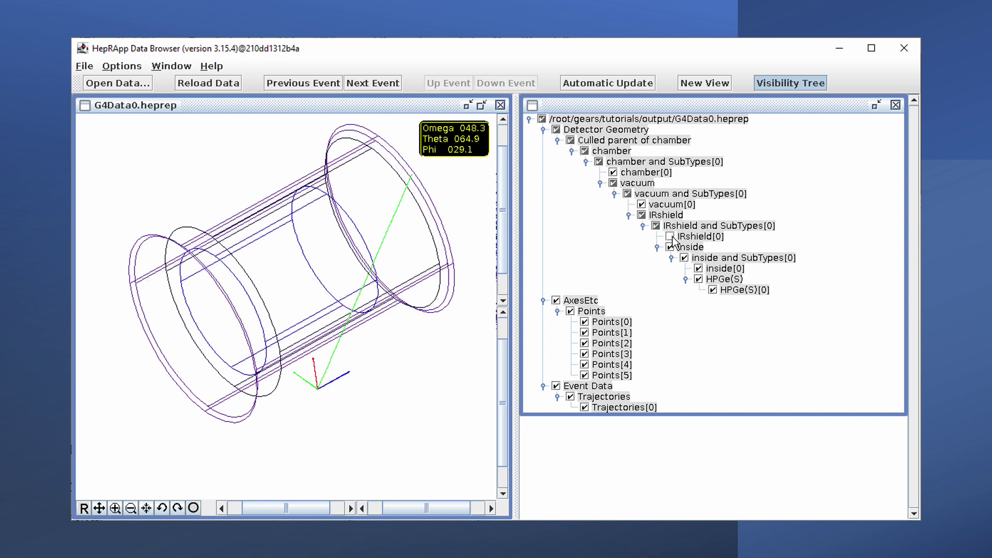
left_click(670, 237)
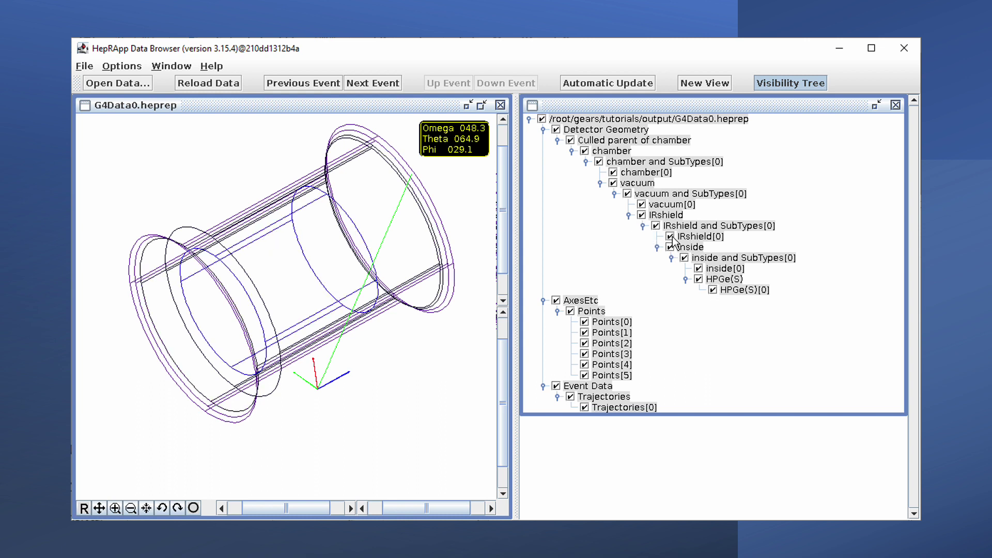
- Hide and restore the particle trajectory, then rotate the detector and zoom out and back in
left_click(583, 408)
left_click(584, 407)
mouse_move(229, 276)
left_mouse_down()
mouse_move(250, 259)
mouse_move(267, 329)
left_mouse_up()
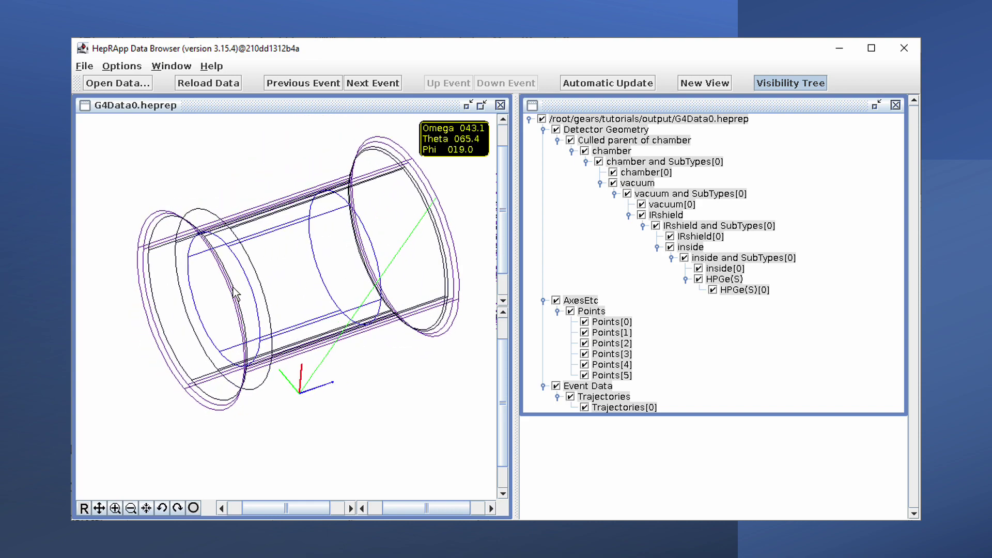
left_click(130, 507)
left_click(114, 508)
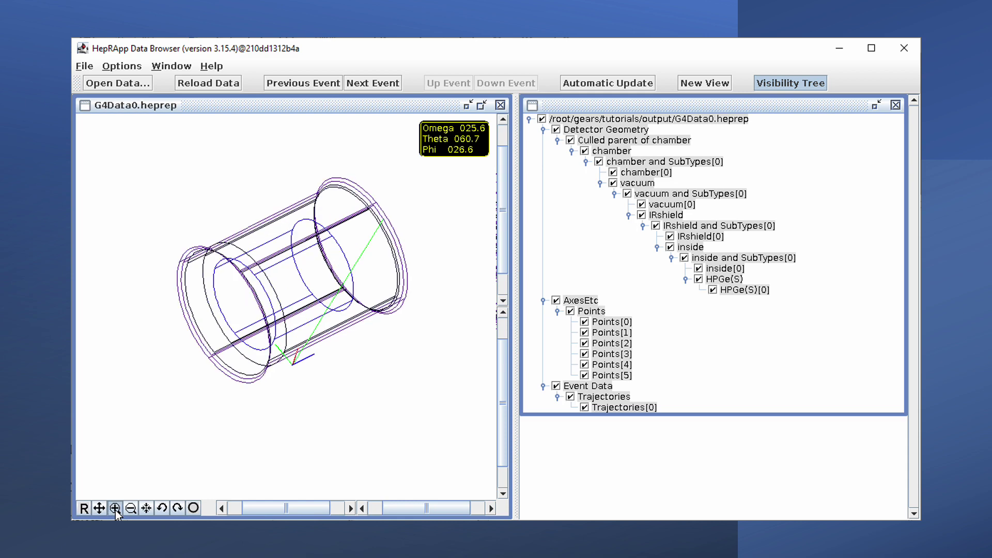
left_click_drag(288, 505, 289, 506)
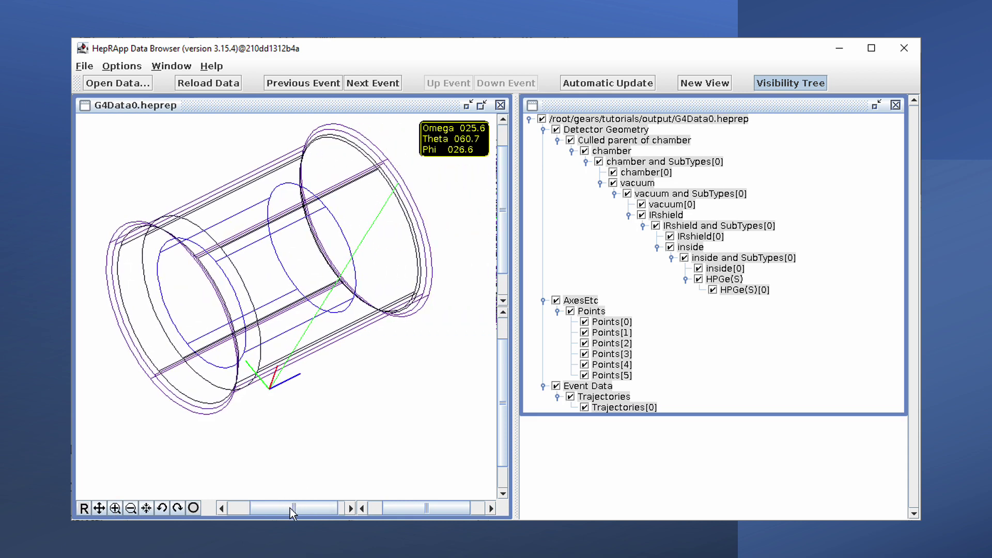
left_click_drag(289, 506, 289, 508)
- Switch the mouse function to PickToMeasure and measure a 107.83 length between two detector points
right_click(231, 203)
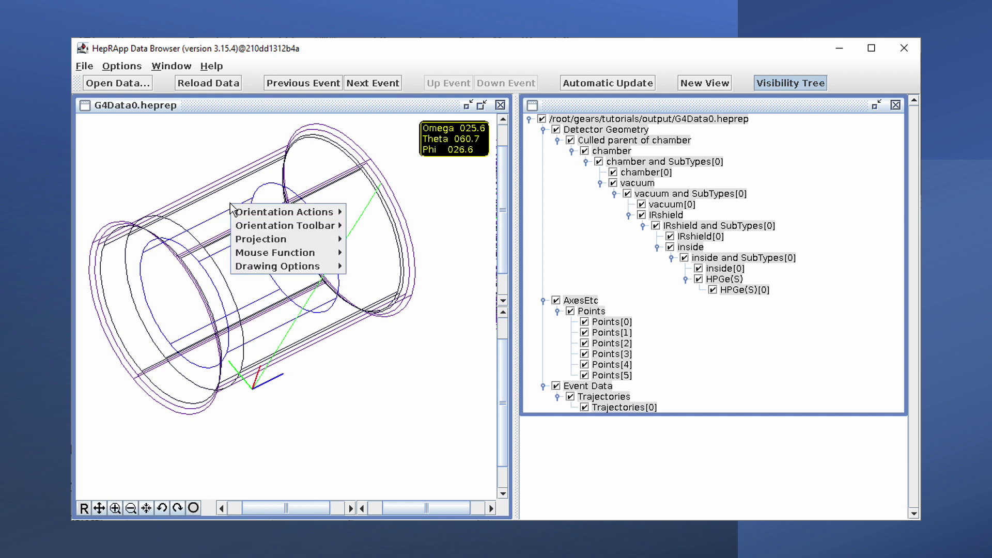
mouse_move(287, 253)
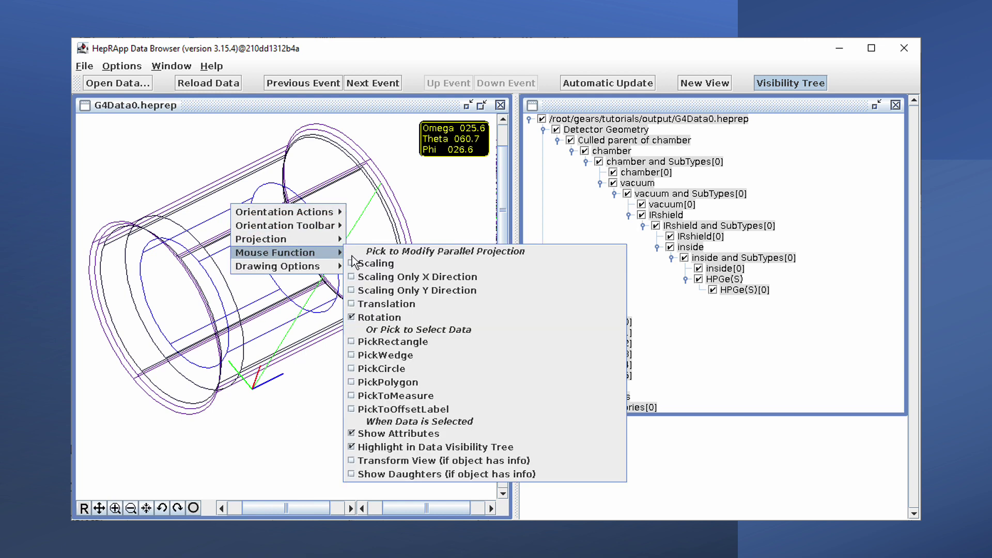
left_click(422, 400)
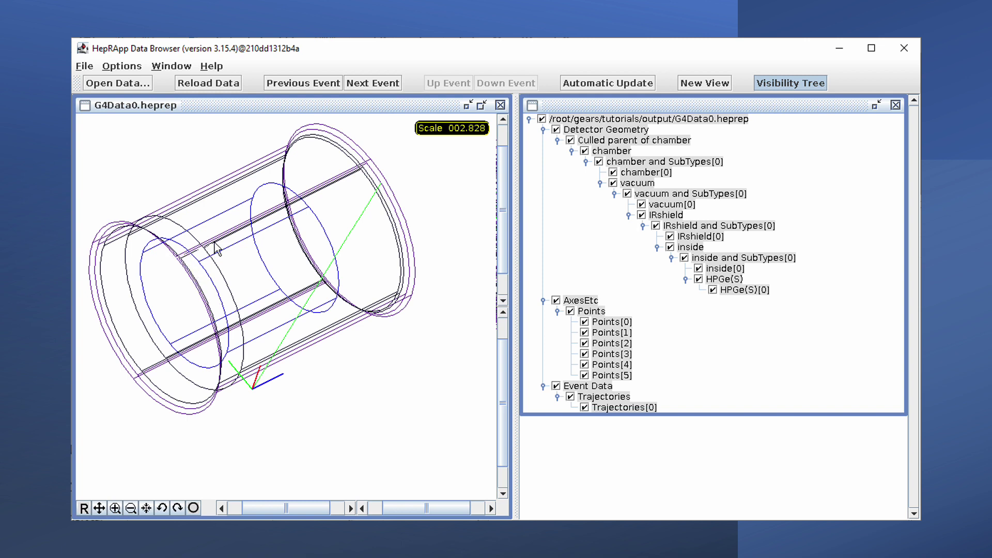
left_click(369, 167)
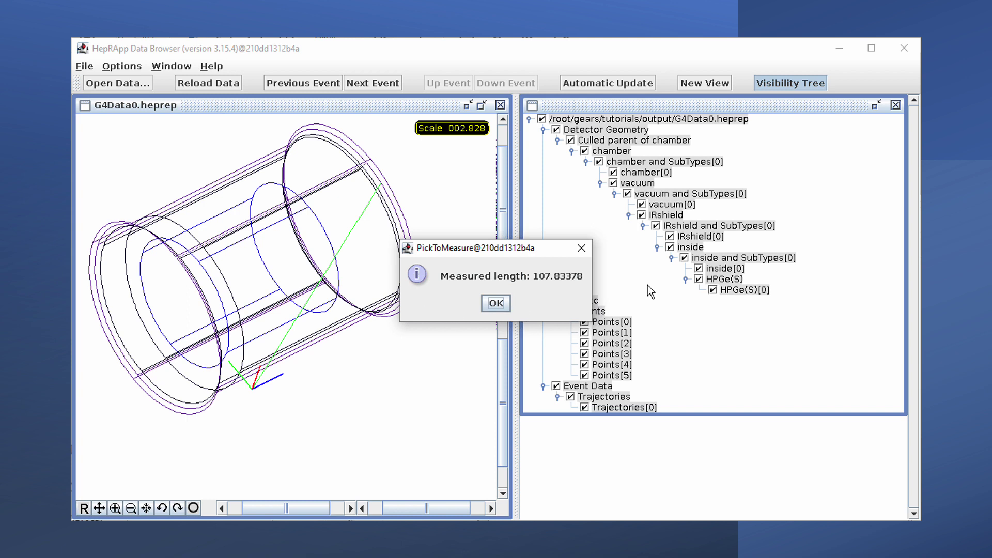
left_click(493, 302)
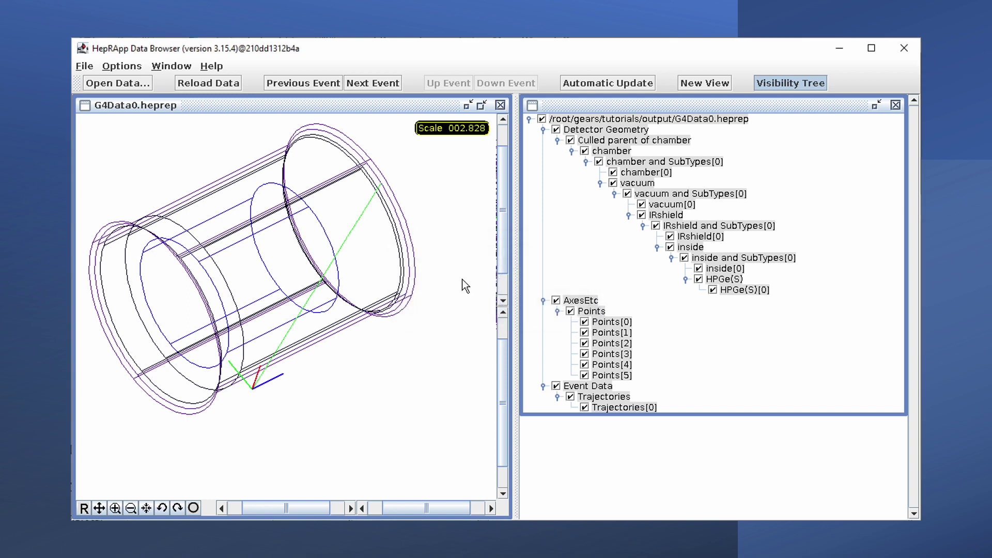
- Load the next event eight times, from G4Data1.heprep through G4Data8.heprep
left_click(357, 83)
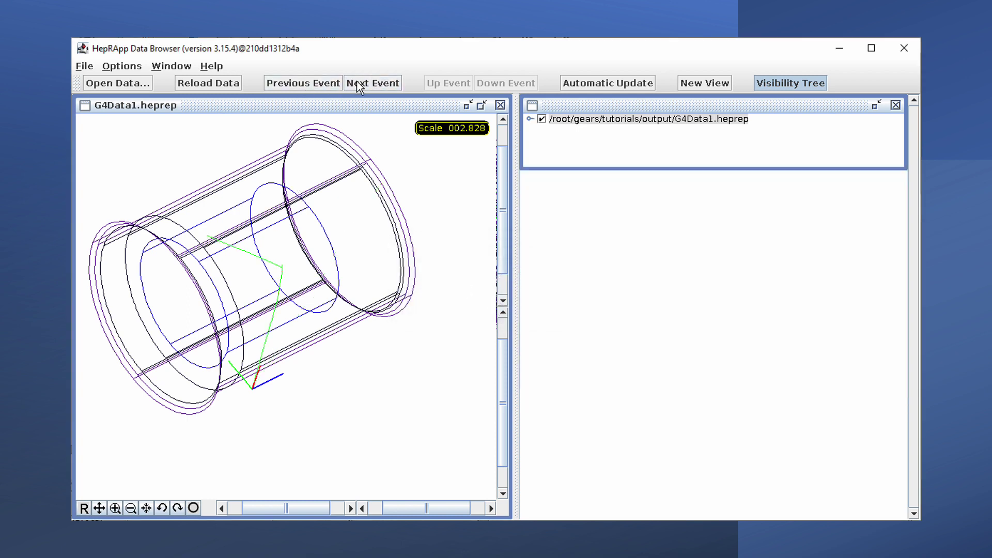
left_click(357, 83)
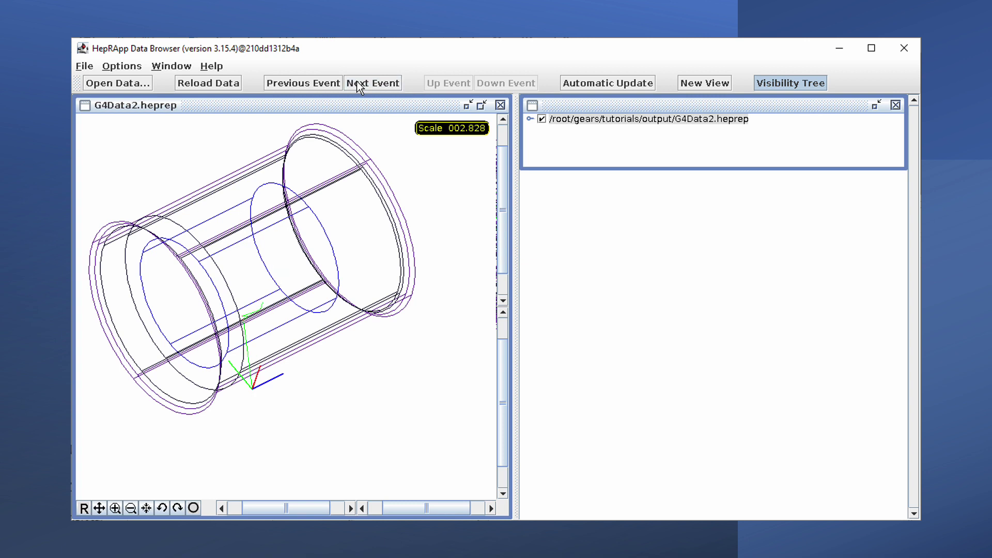
left_click(357, 83)
left_click(356, 81)
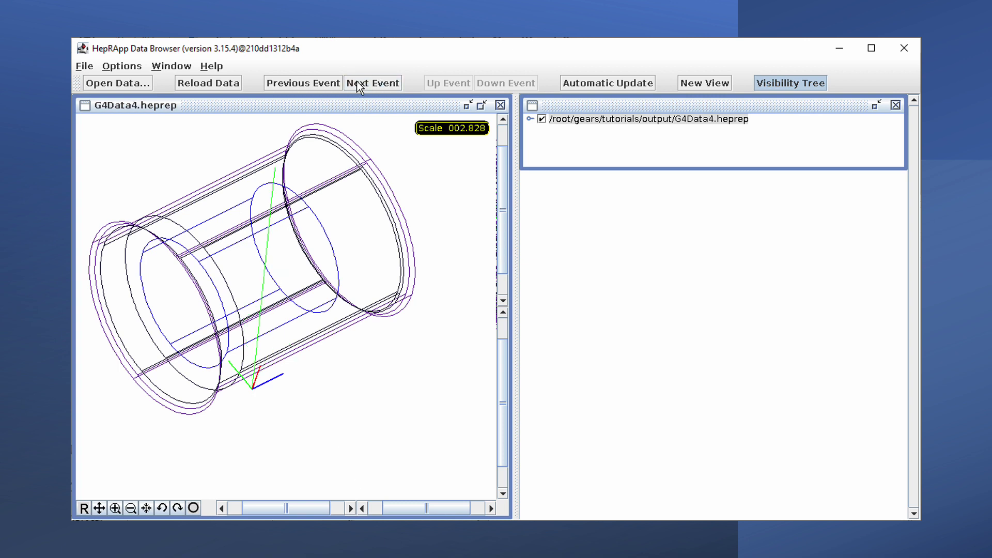
left_click(357, 81)
left_click(357, 82)
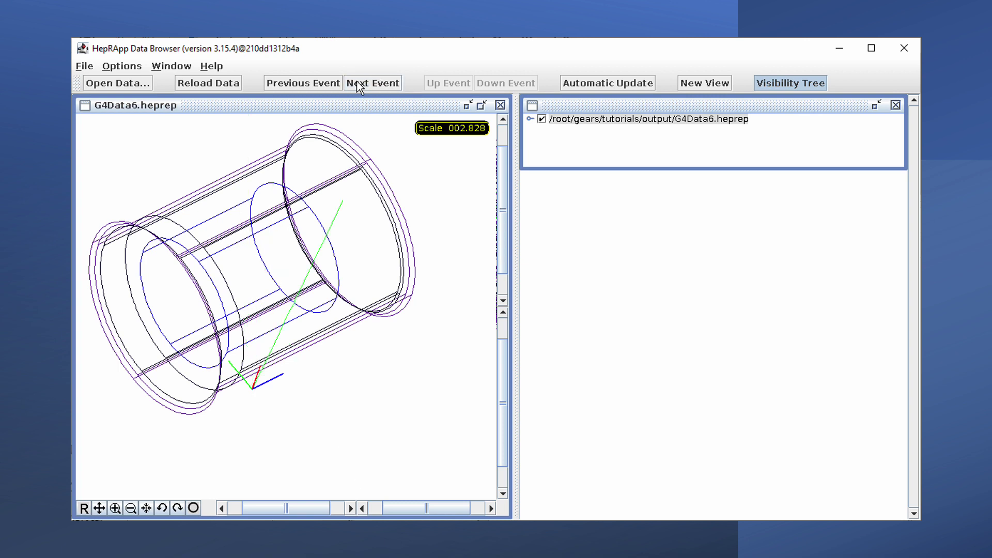
left_click(357, 81)
left_click(356, 81)
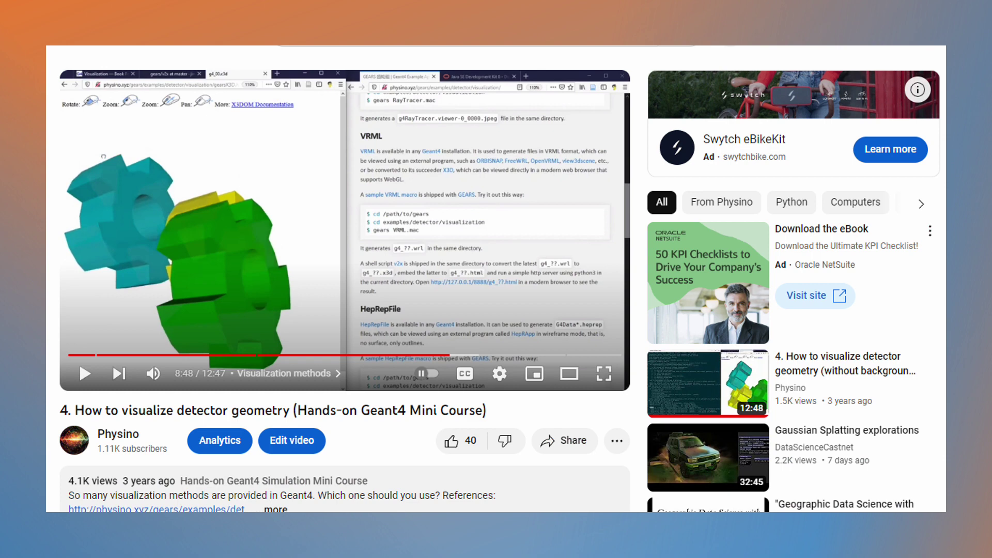
- Make the Geant4 detector-visualization YouTube video fullscreen
key("f")
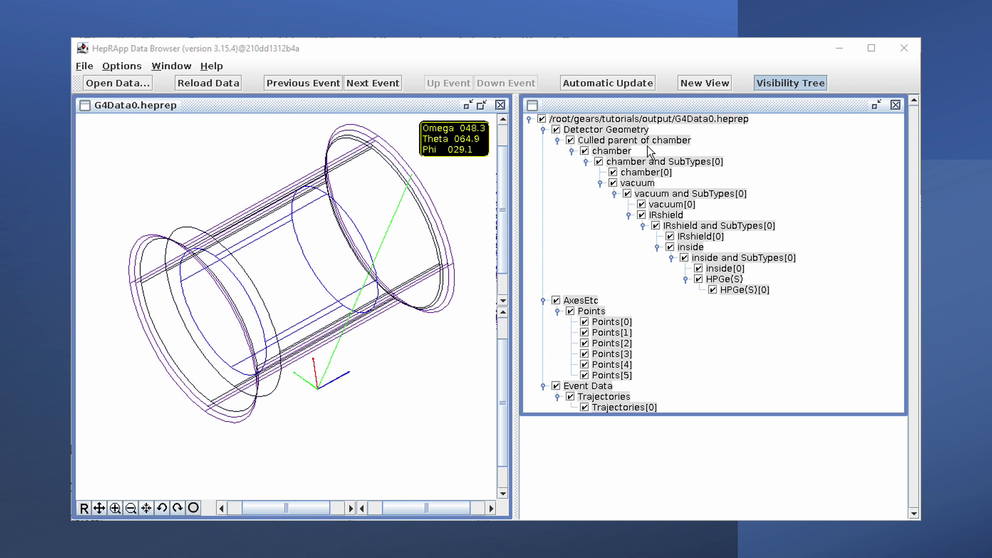
left_click(628, 214)
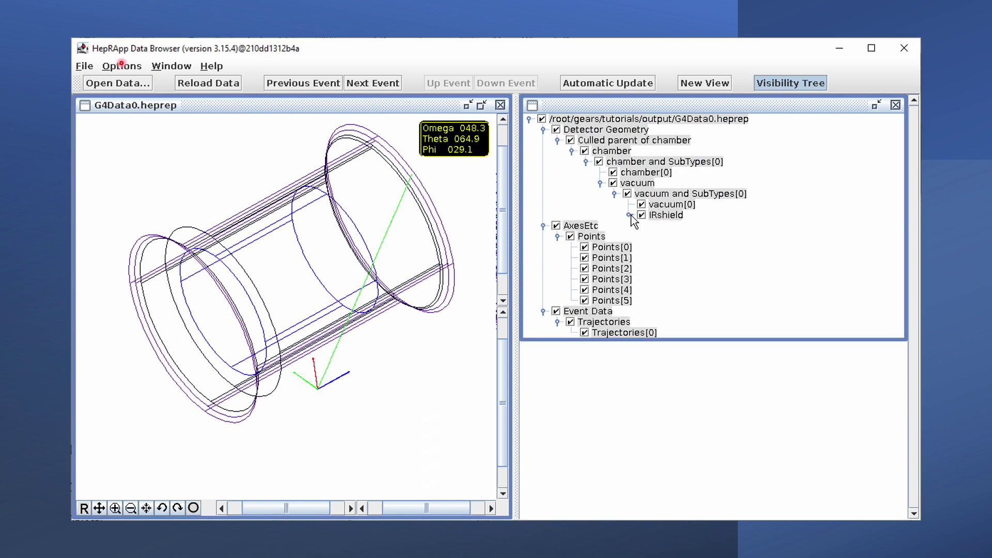
left_click(629, 216)
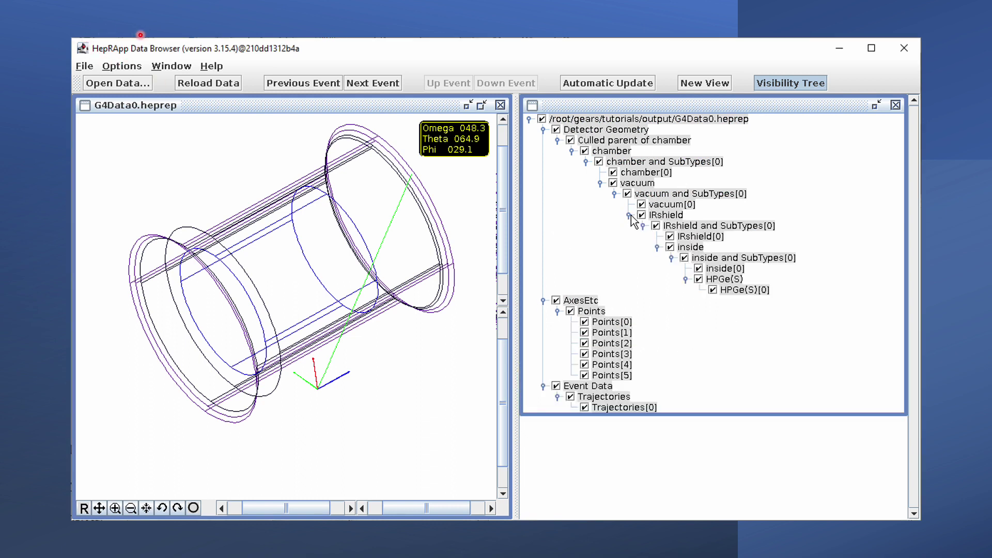
left_click(713, 289)
left_click(712, 288)
left_click(670, 237)
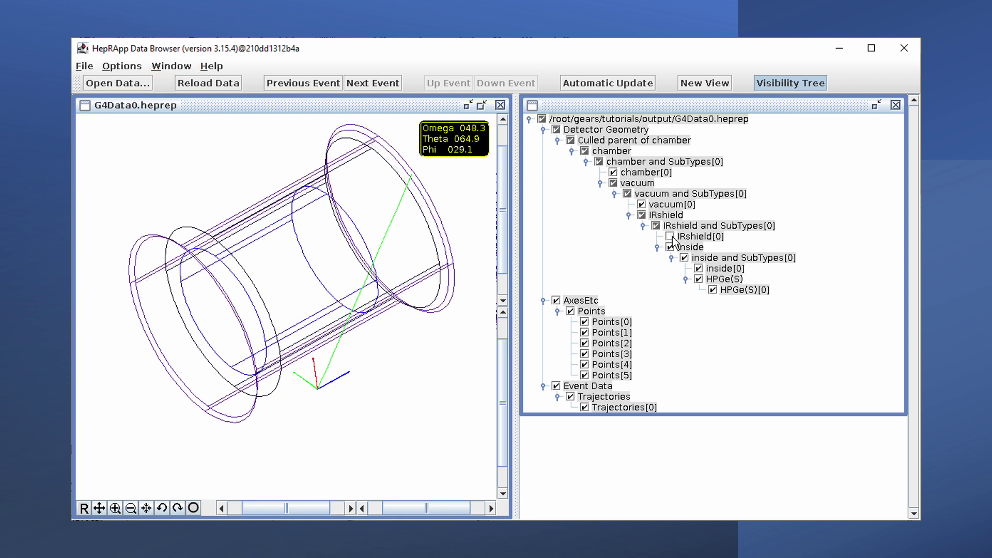
left_click(670, 236)
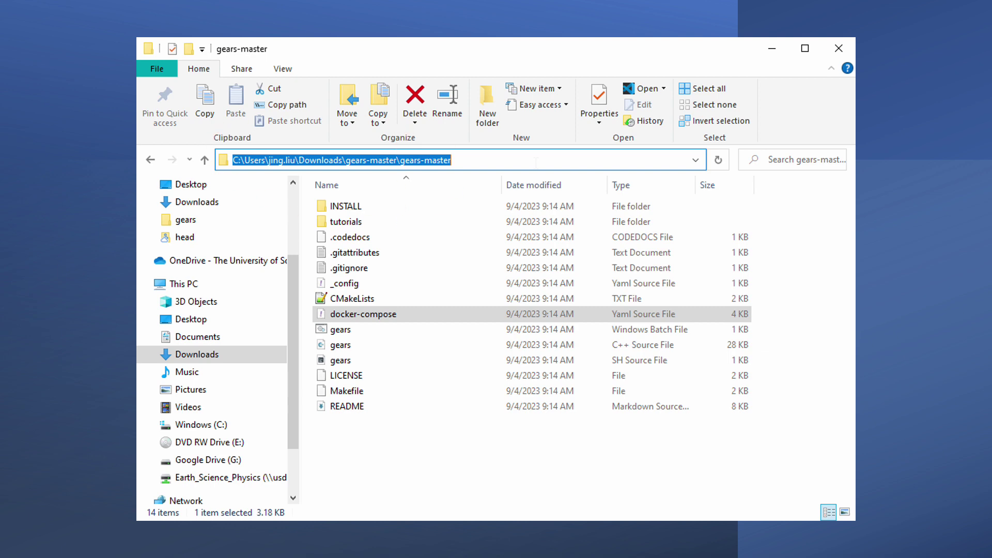
type("powershell")
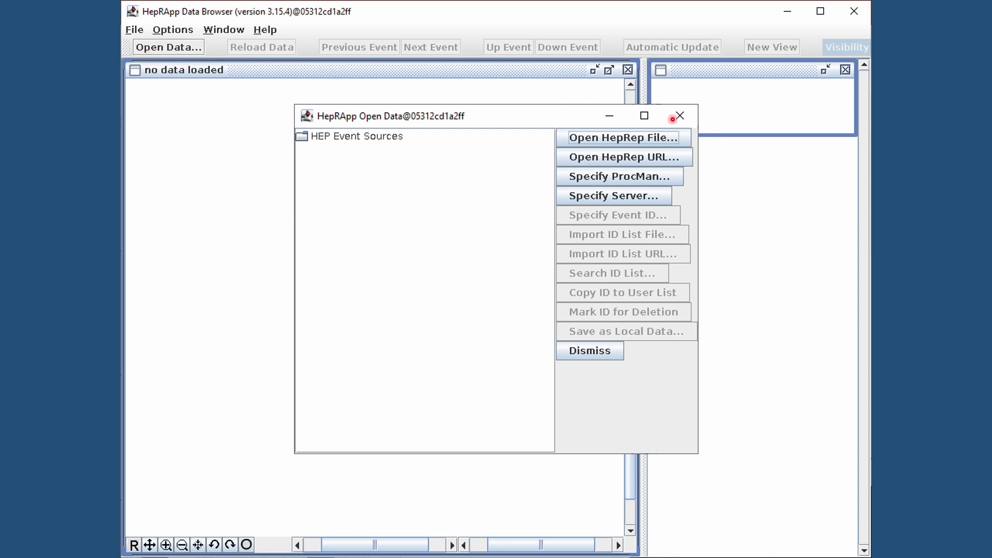
- Choose Open HepRep File in the Open Data dialog to browse the container's gears folder
left_click(566, 134)
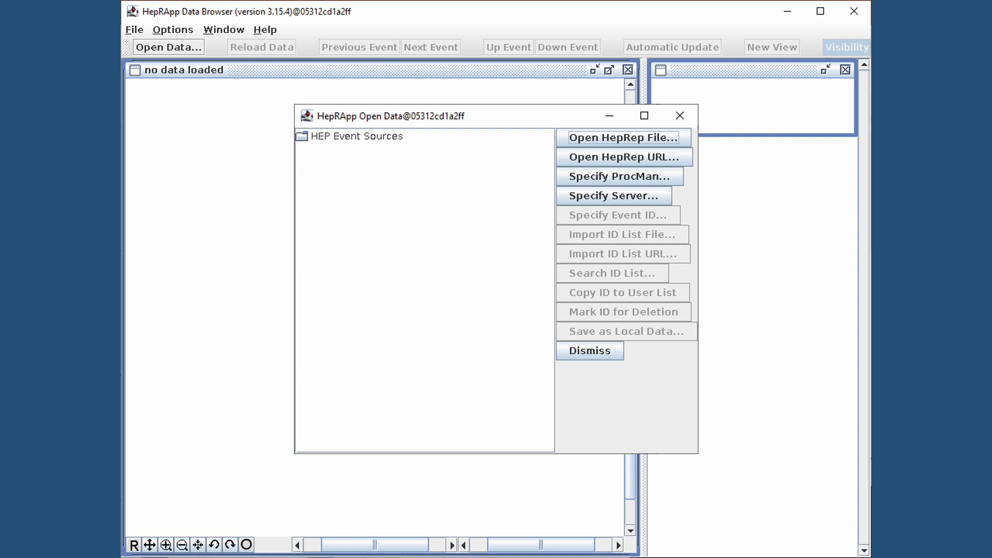